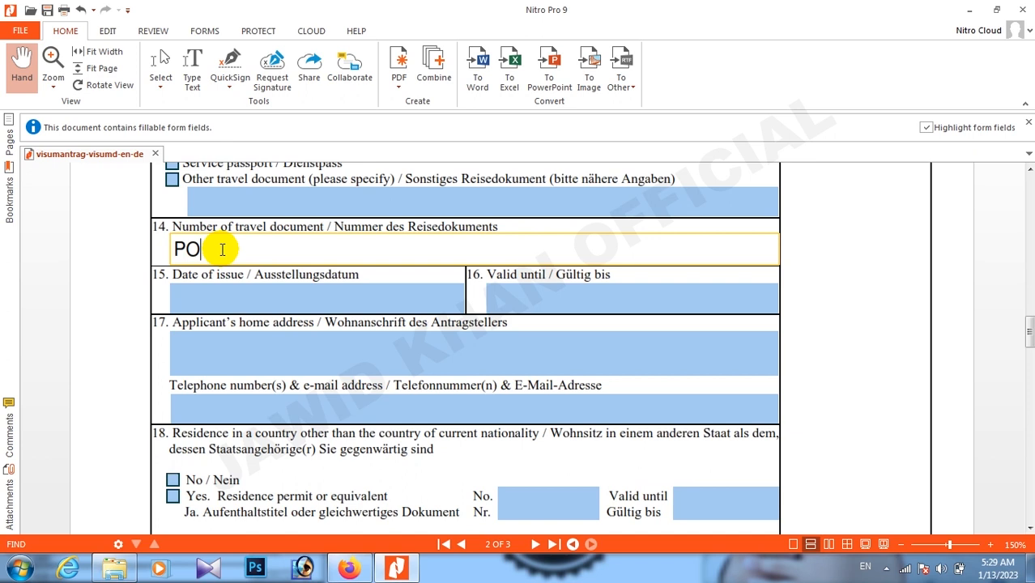
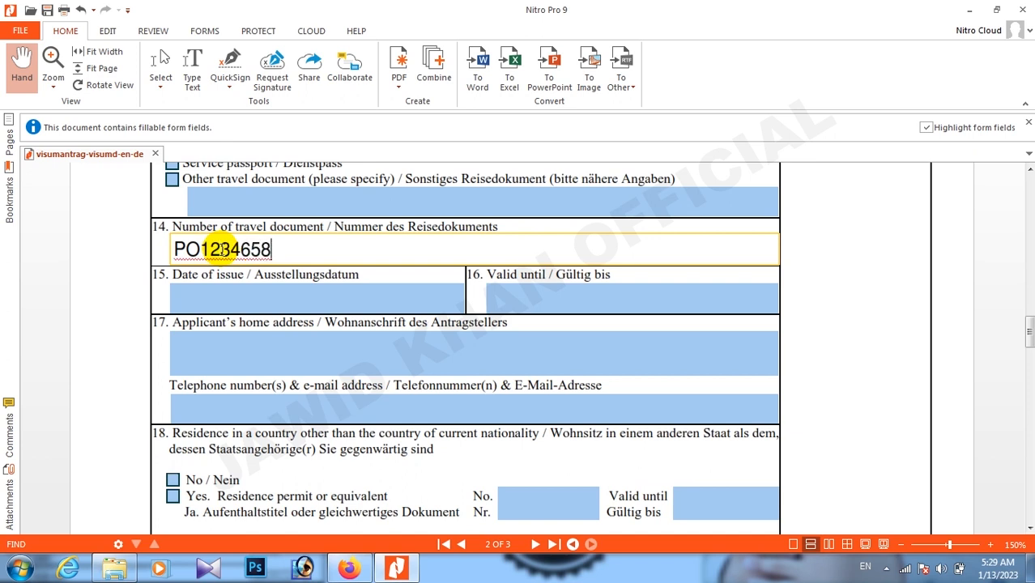
# Complete the passport number and enter the date of issue 05-12-2022.
pyautogui.scroll(1, 220, 250)
pyautogui.click(273, 310)
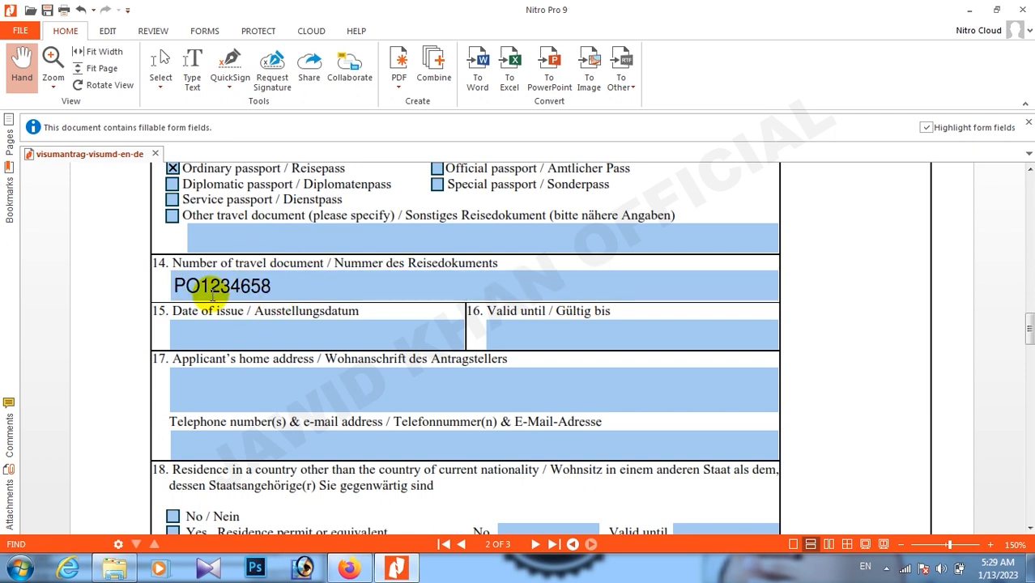
pyautogui.click(191, 328)
pyautogui.scroll(-1, 219, 329)
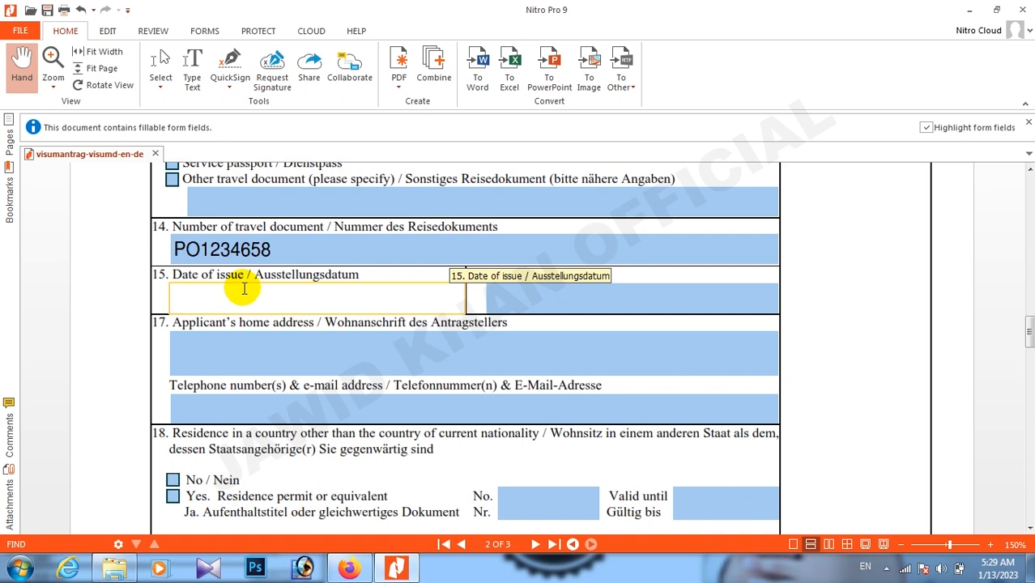
pyautogui.write('05-')
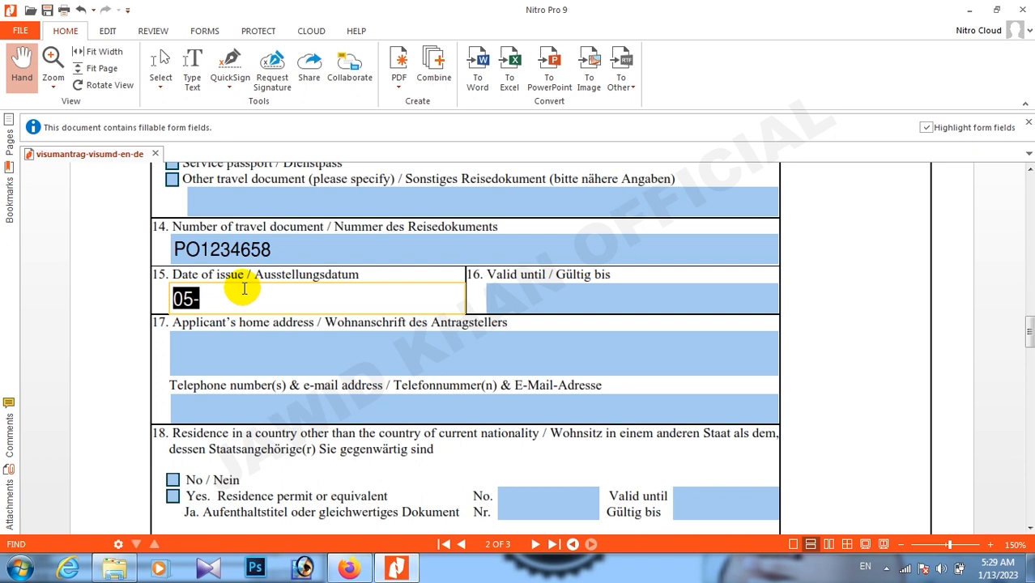
pyautogui.write('05-1')
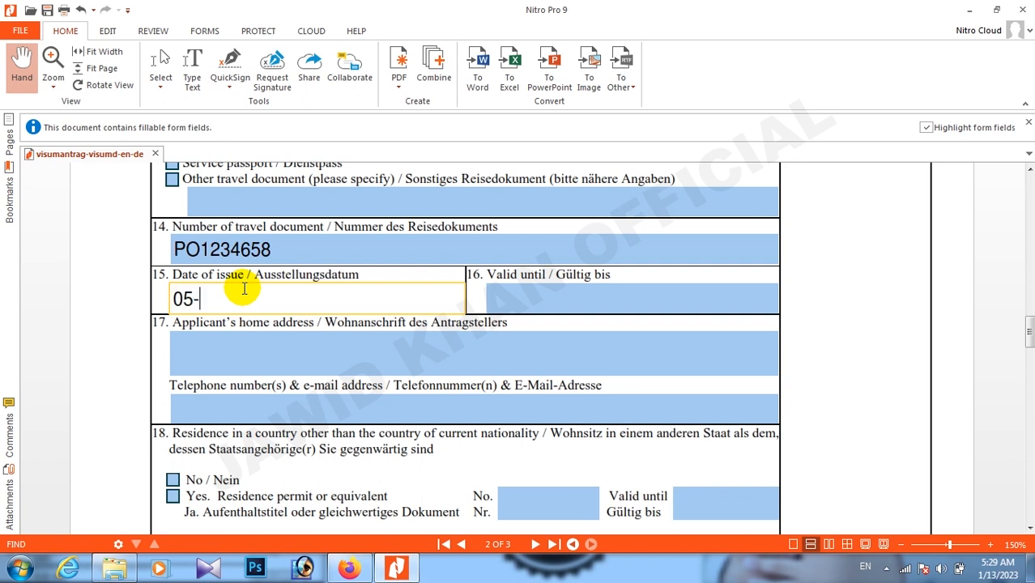
pyautogui.write('2-2022')
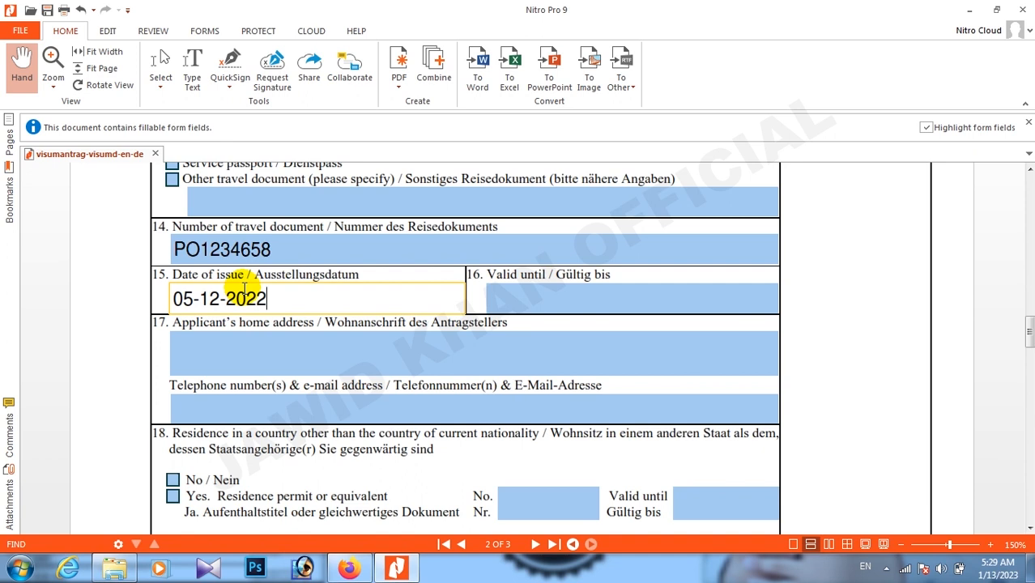
# Enter the passport validity date 05-12-2032, correcting a mistyped start.
pyautogui.click(497, 306)
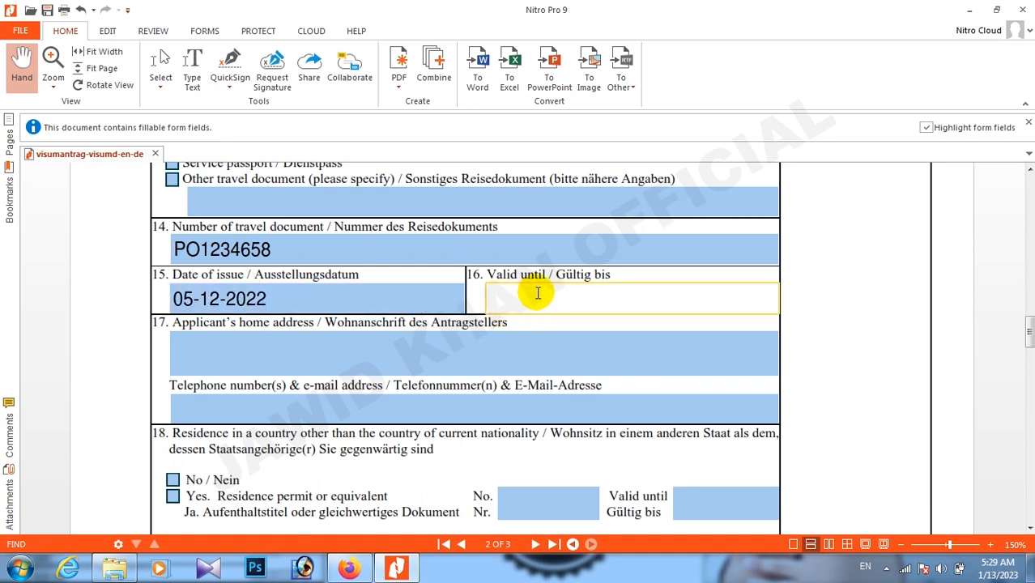
pyautogui.write('05')
pyautogui.press('BackSpace')
pyautogui.press('BackSpace')
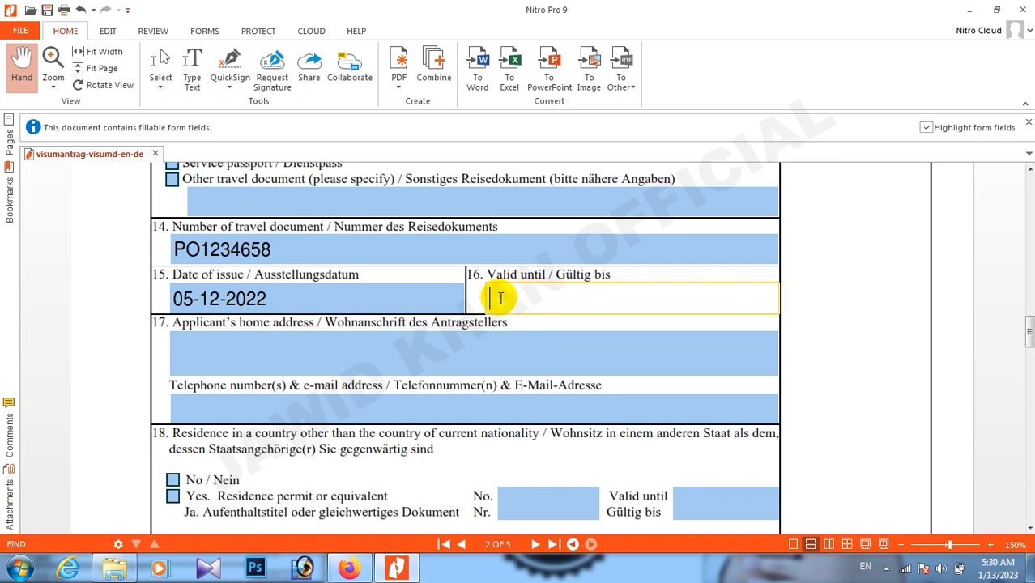
pyautogui.write('05-12-20')
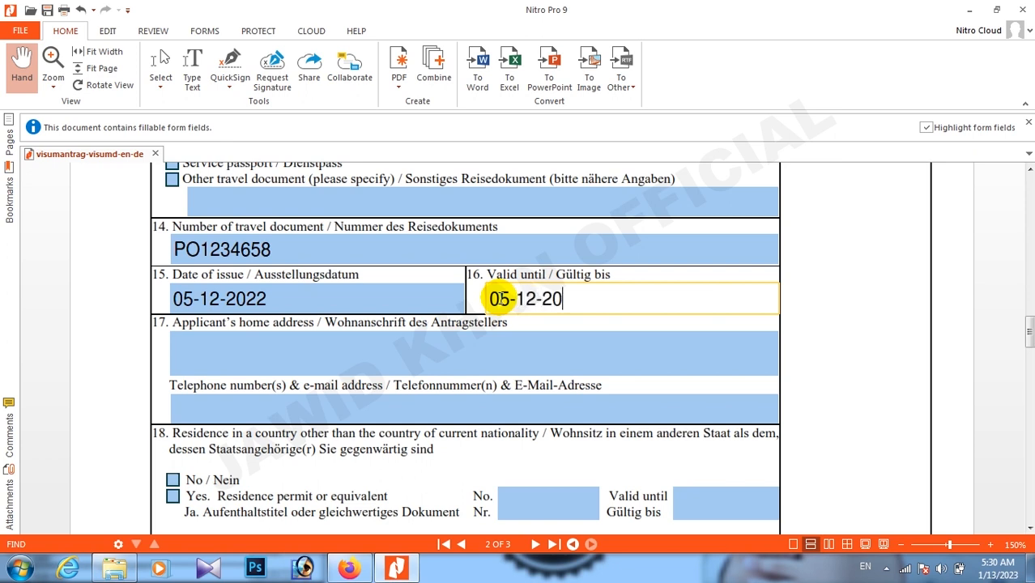
pyautogui.write('32')
# Type the applicant's home address into the home address field.
pyautogui.click(293, 362)
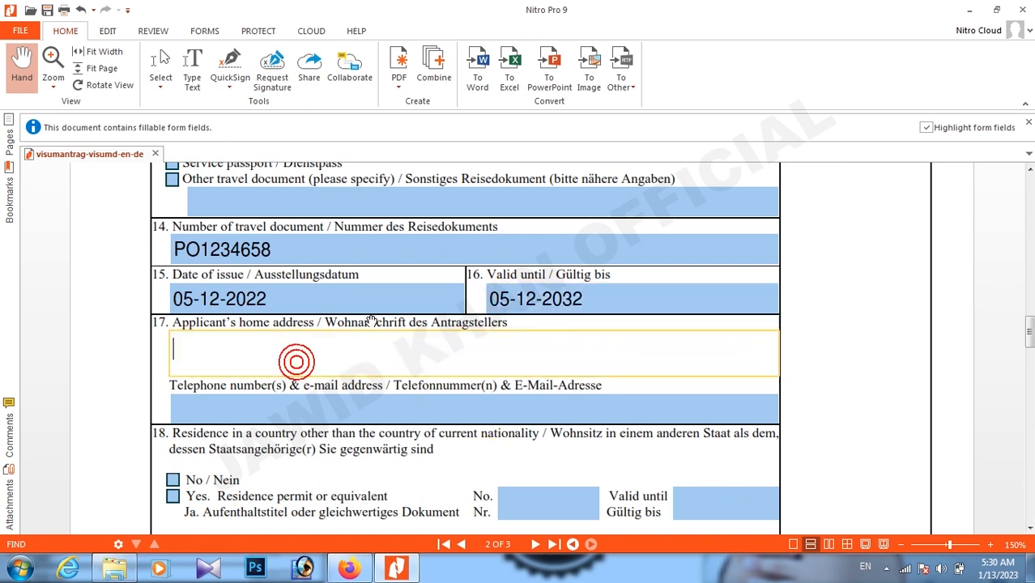
pyautogui.scroll(-1, 365, 329)
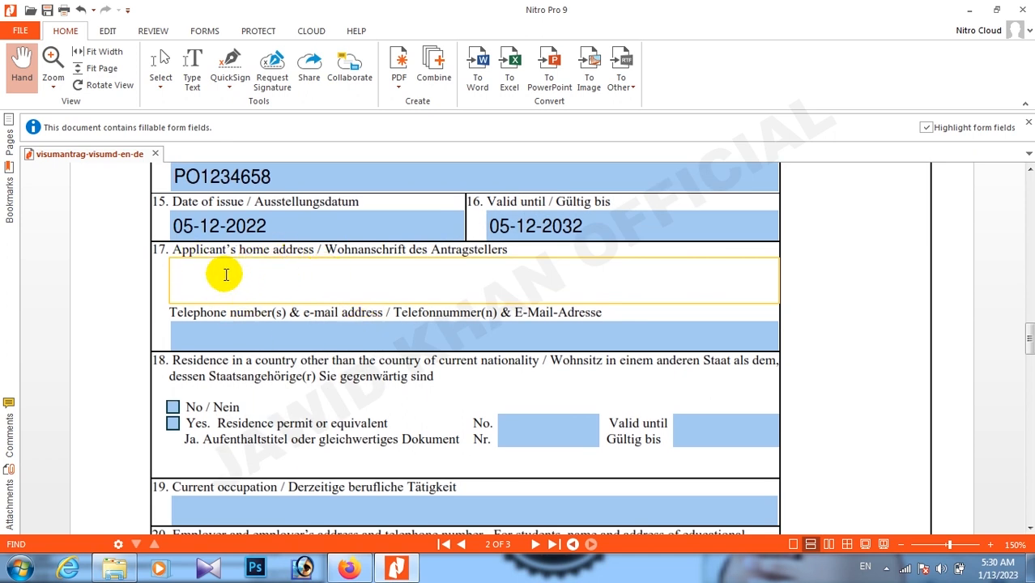
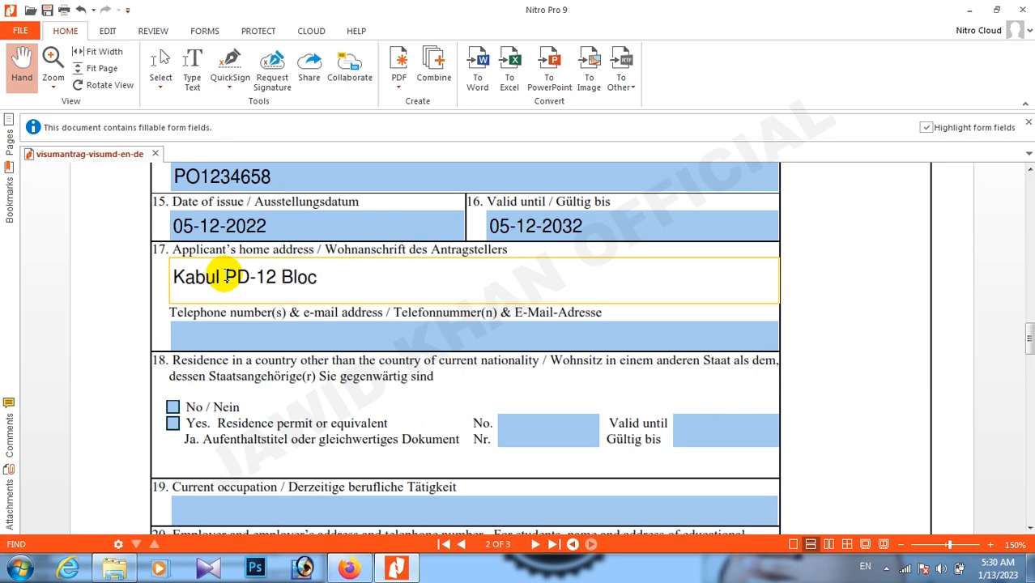
pyautogui.moveTo(389, 282); pyautogui.dragTo(133, 278)
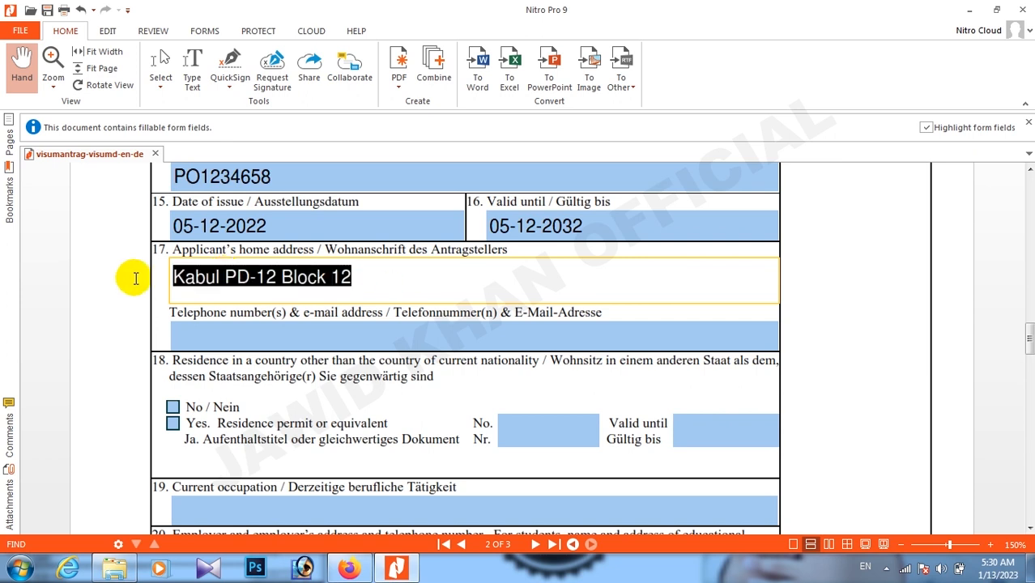
pyautogui.click(216, 278)
pyautogui.moveTo(354, 282); pyautogui.dragTo(174, 275)
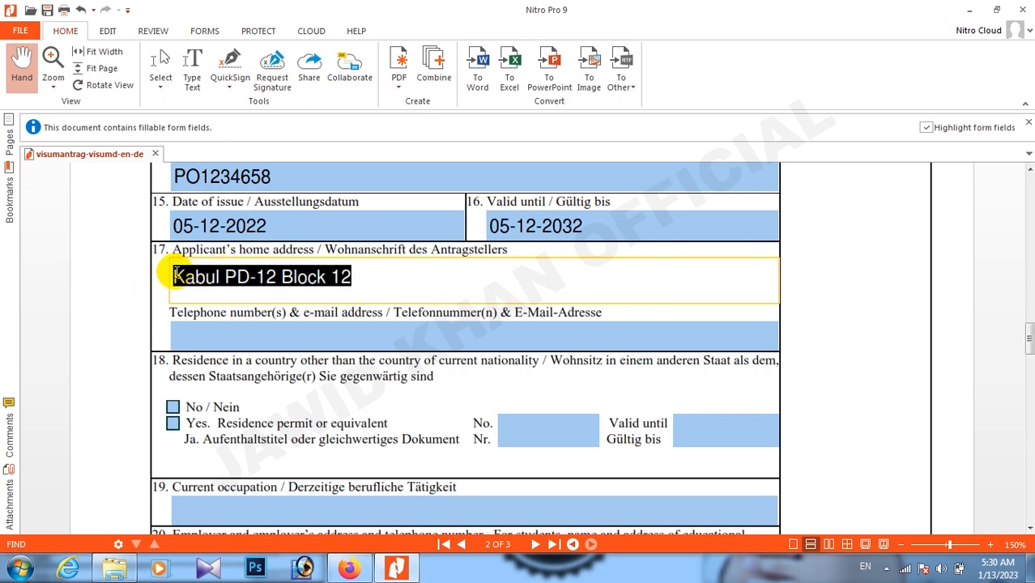
# Enter the applicant's phone number and e-mail address, fixing the e-mail domain typo.
pyautogui.click(200, 334)
pyautogui.scroll(-1, 198, 332)
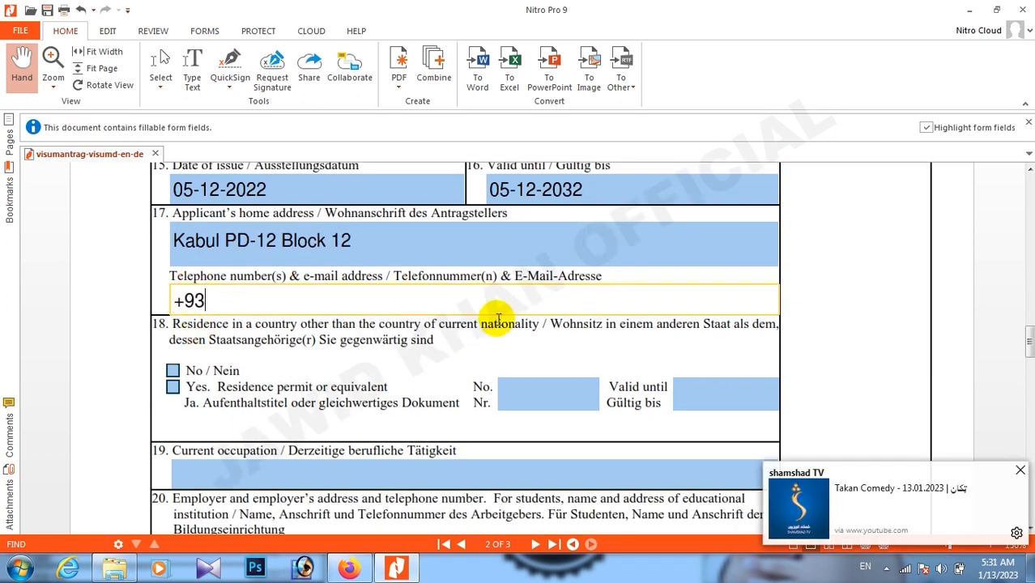
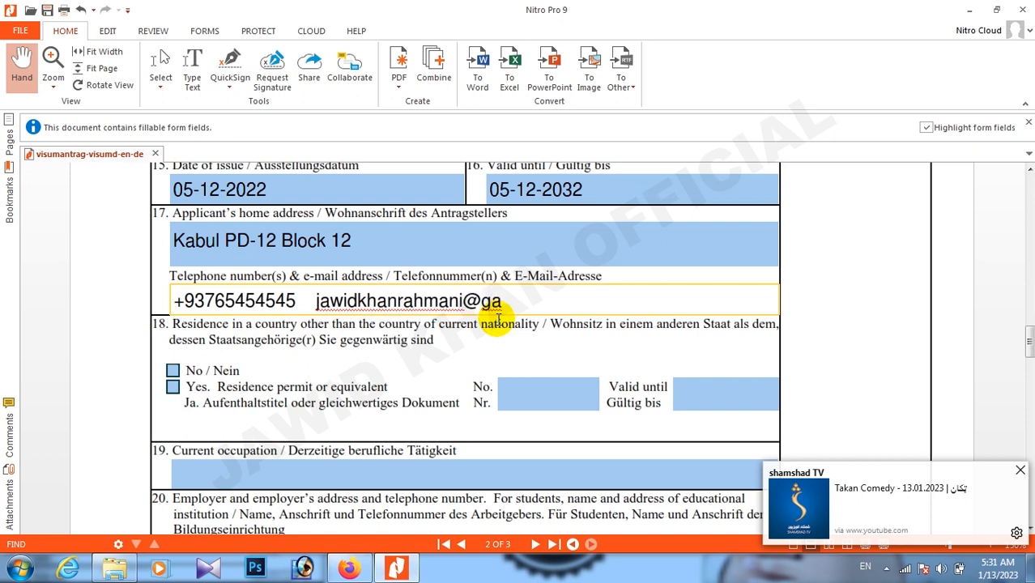
pyautogui.hotkey('shift', 'Left')
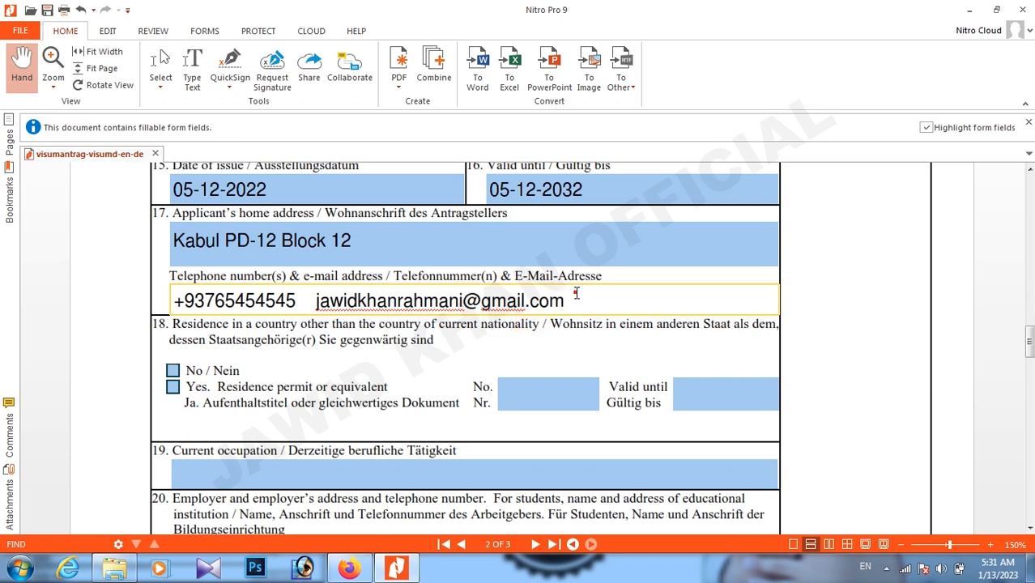
pyautogui.moveTo(550, 300); pyautogui.dragTo(174, 301)
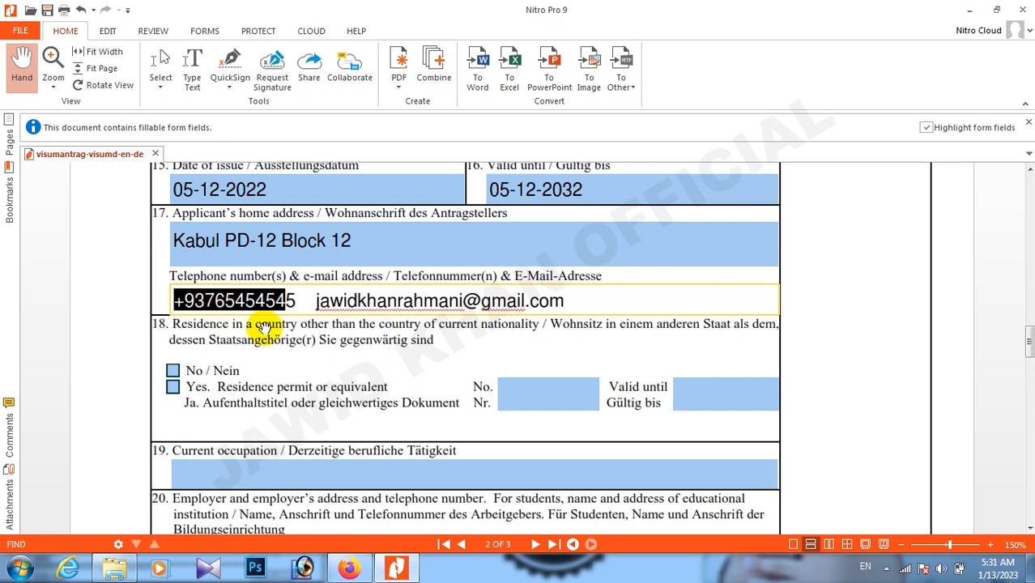
# Answer No in item 18, residence in another country, after undoing a Yes tick.
pyautogui.click(322, 366)
pyautogui.scroll(-1, 324, 364)
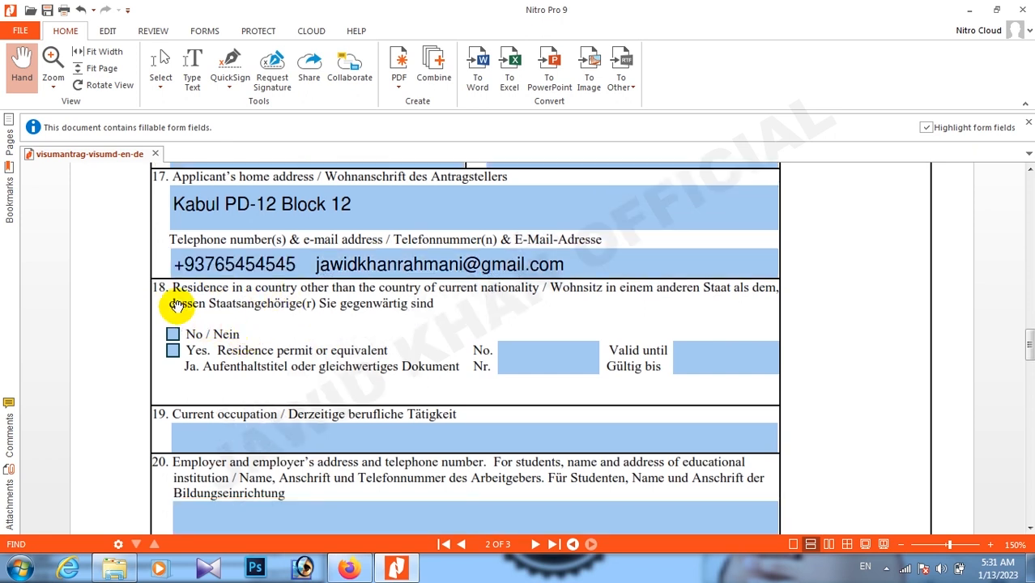
pyautogui.scroll(-1, 277, 319)
pyautogui.scroll(1, 397, 339)
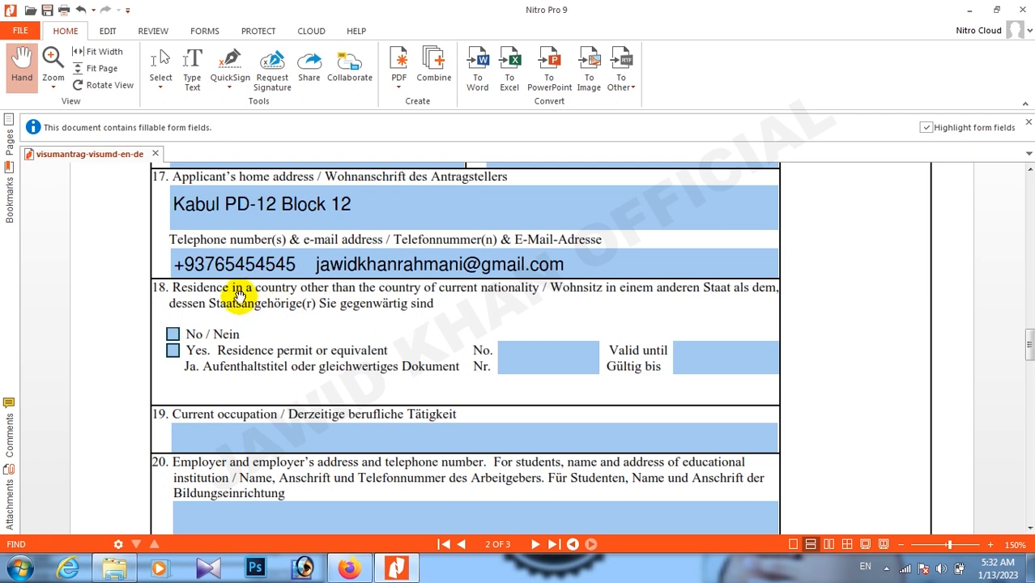
pyautogui.click(172, 350)
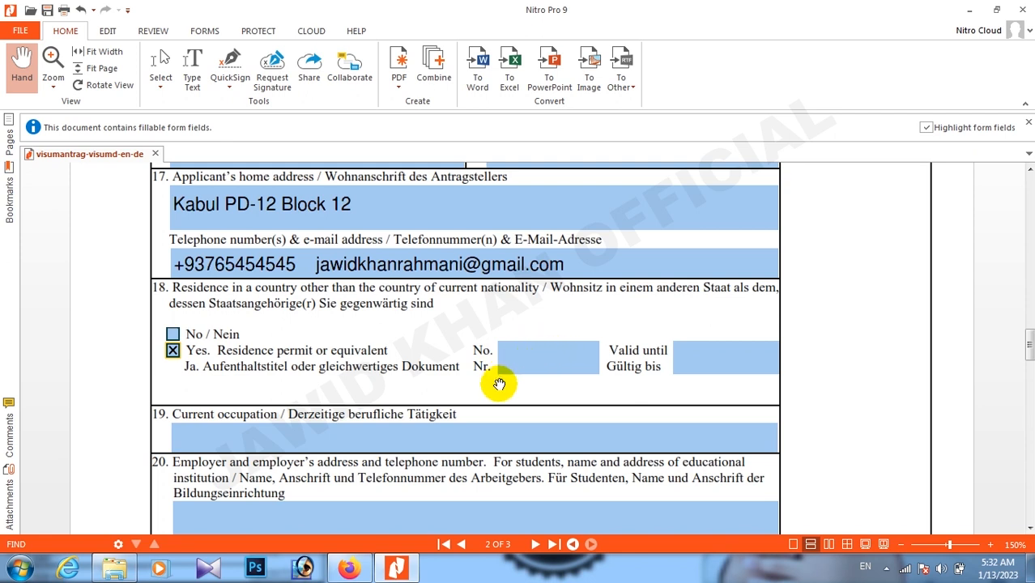
pyautogui.click(175, 353)
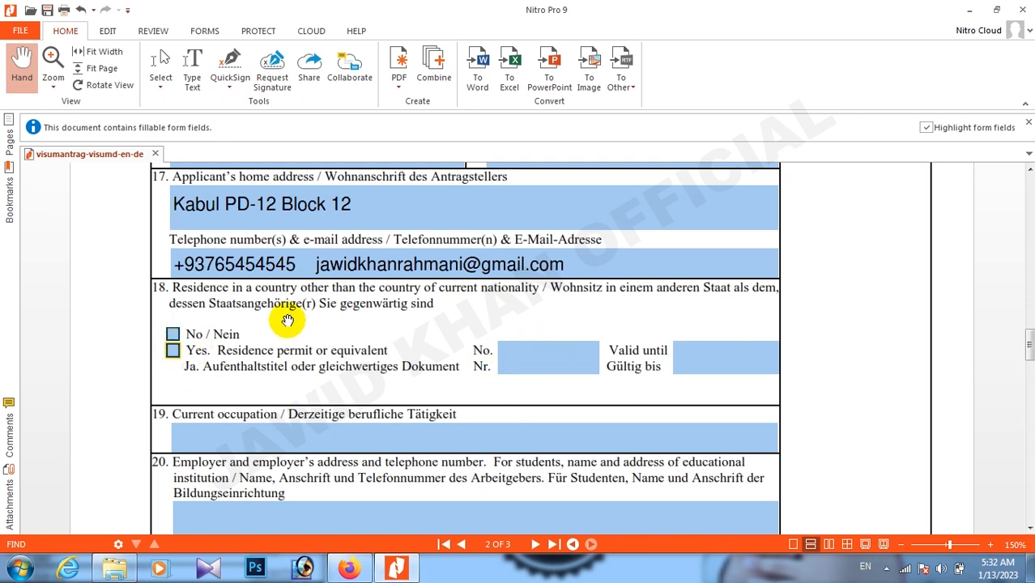
pyautogui.click(172, 334)
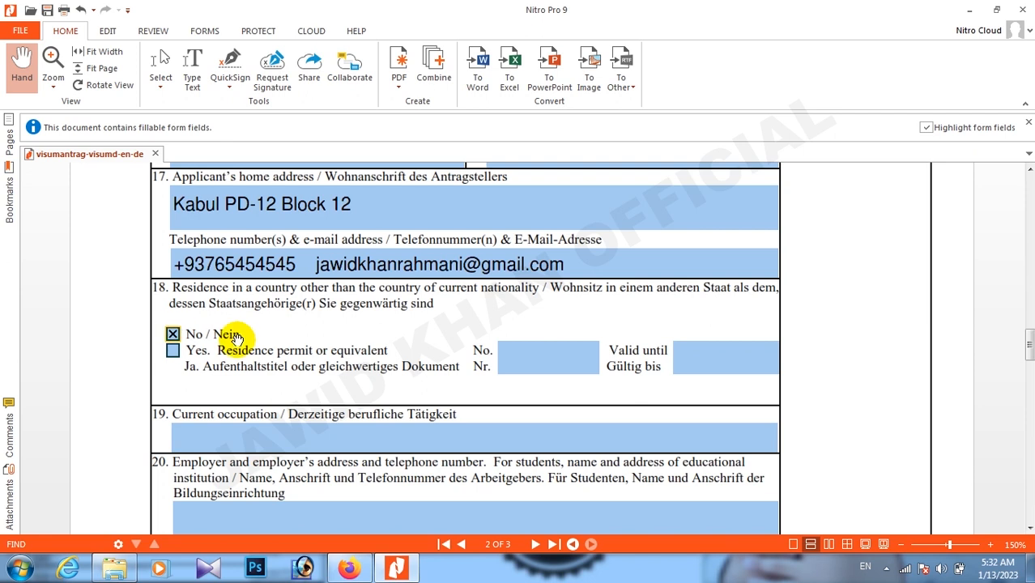
# Enter 'selp-employee' as the current occupation in item 19.
pyautogui.scroll(-3, 226, 332)
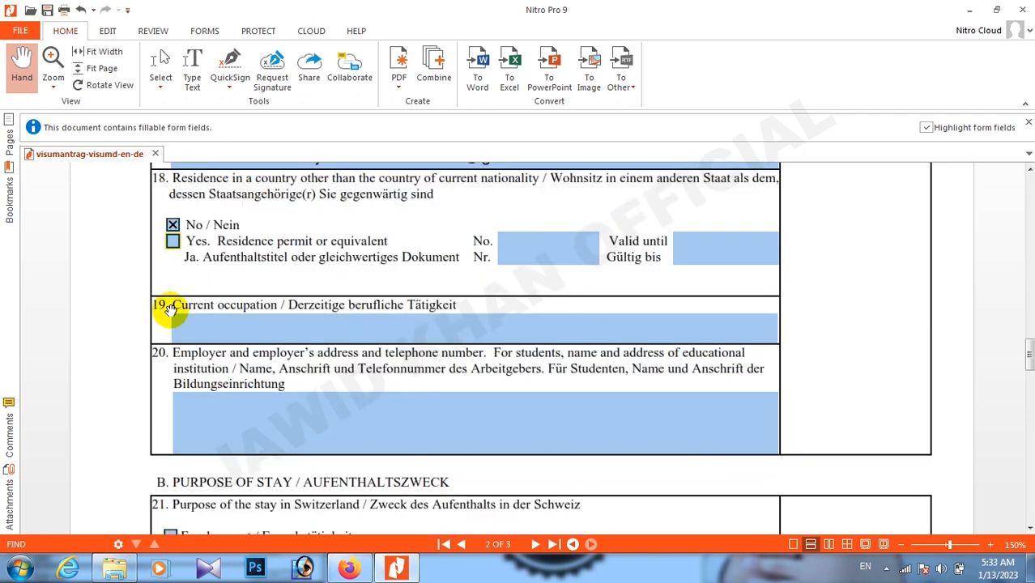
pyautogui.click(231, 328)
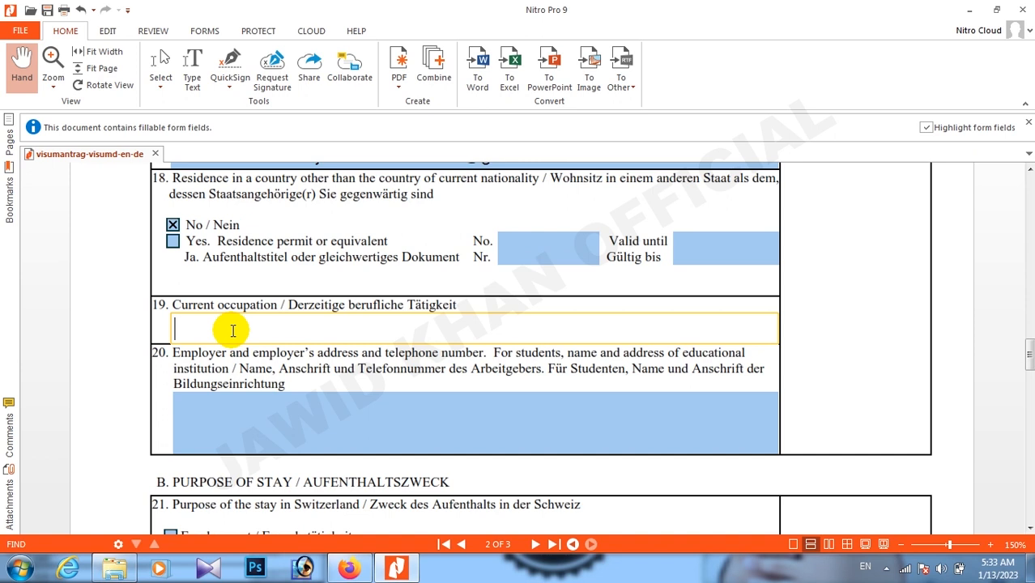
pyautogui.write('selp-employee')
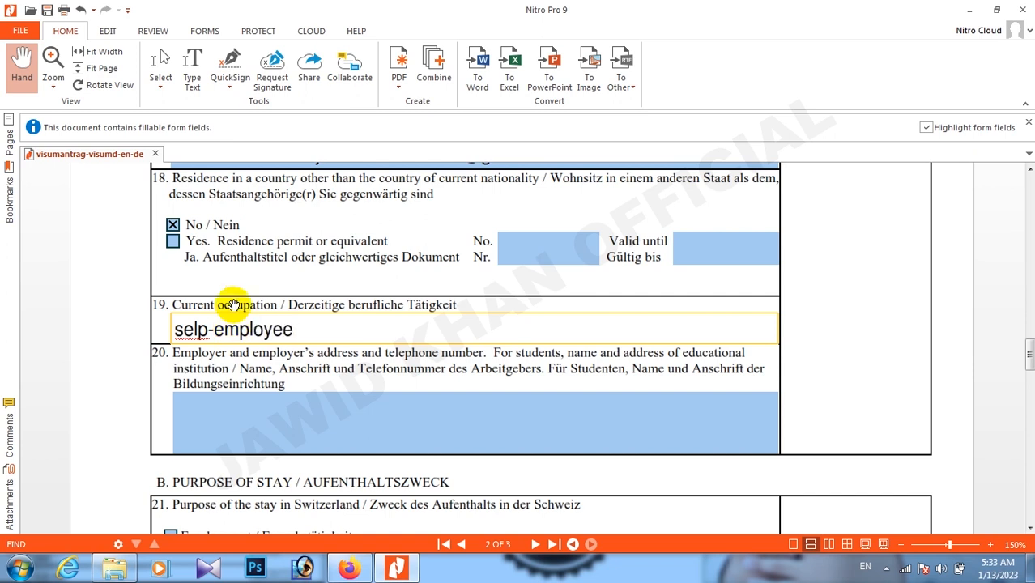
pyautogui.moveTo(305, 332); pyautogui.dragTo(139, 330)
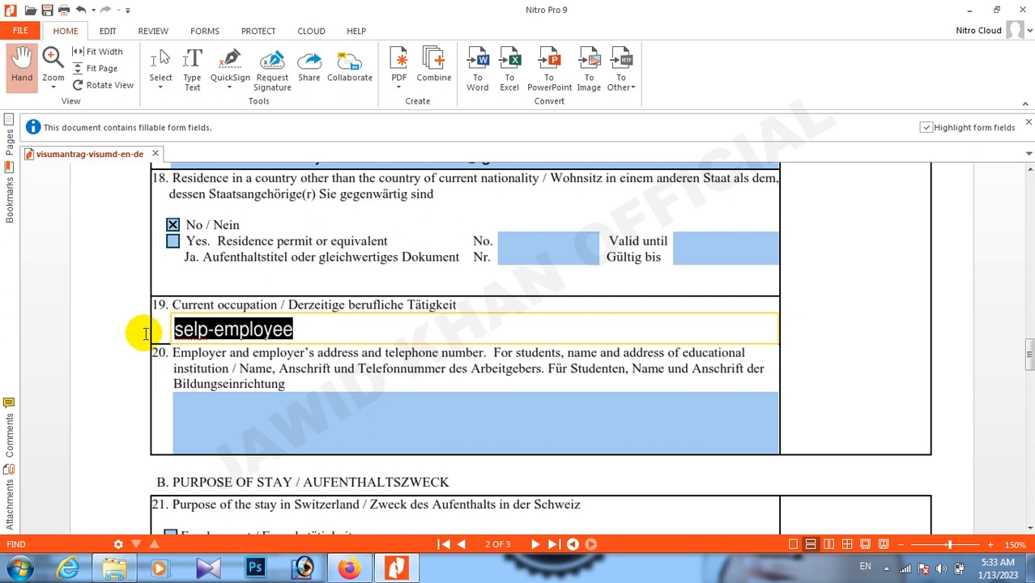
pyautogui.moveTo(307, 328); pyautogui.dragTo(165, 328)
pyautogui.click(291, 328)
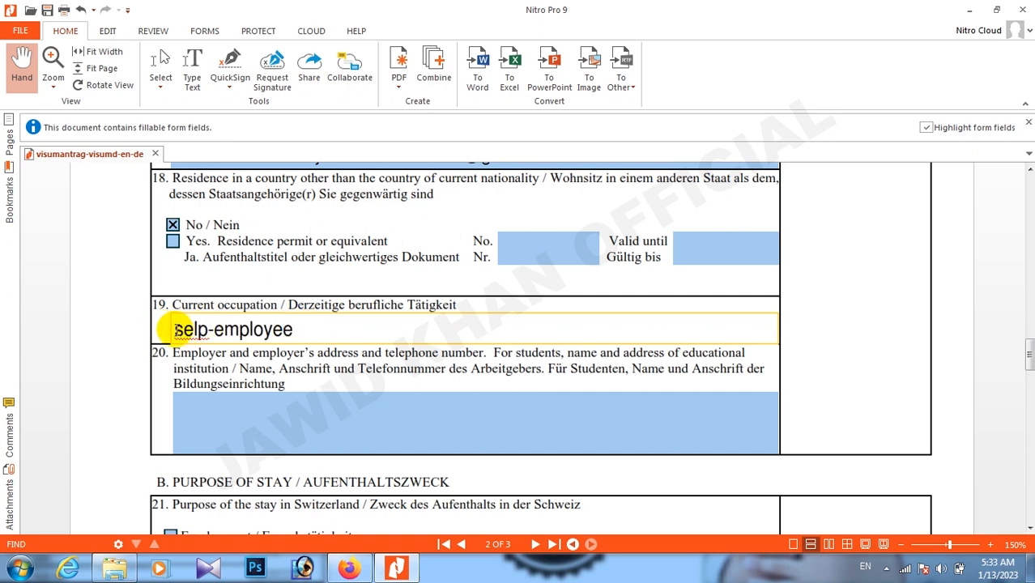
pyautogui.scroll(-1, 243, 384)
pyautogui.scroll(-1, 157, 335)
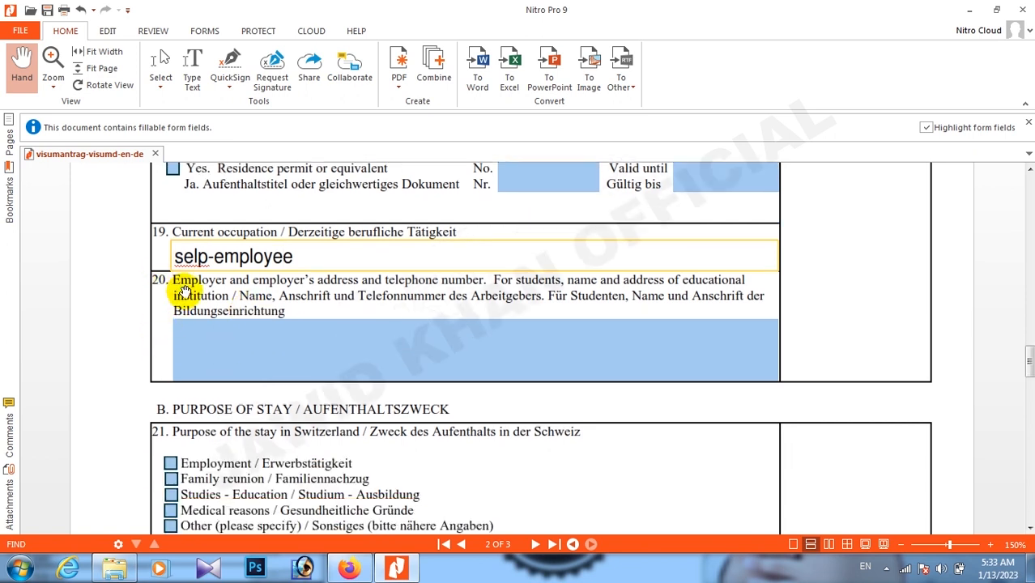
# Fill item 20 employer details with 'IT Officer' and a phone number, dismissing the YouTube notification.
pyautogui.press('Tab')
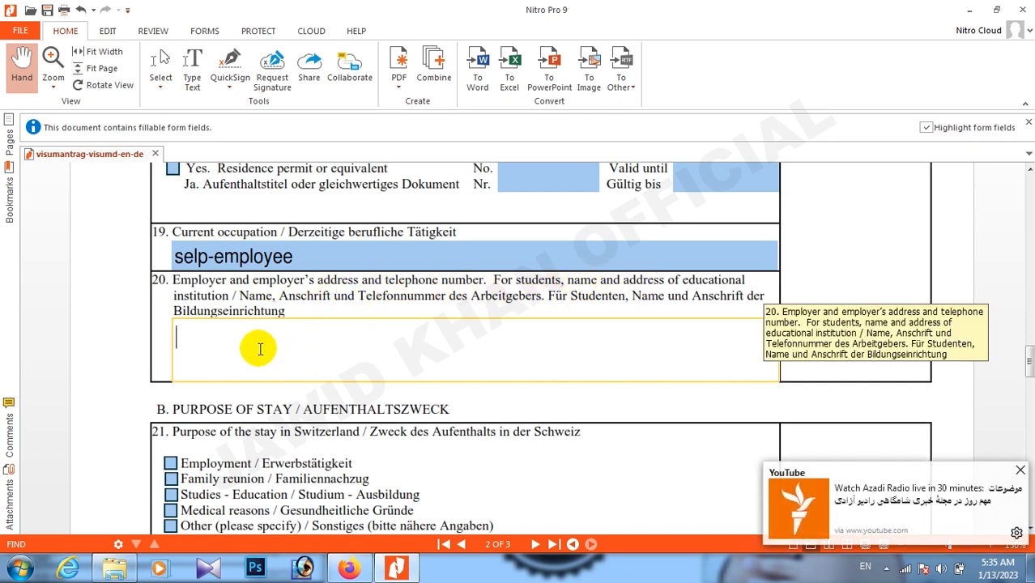
pyautogui.click(1019, 472)
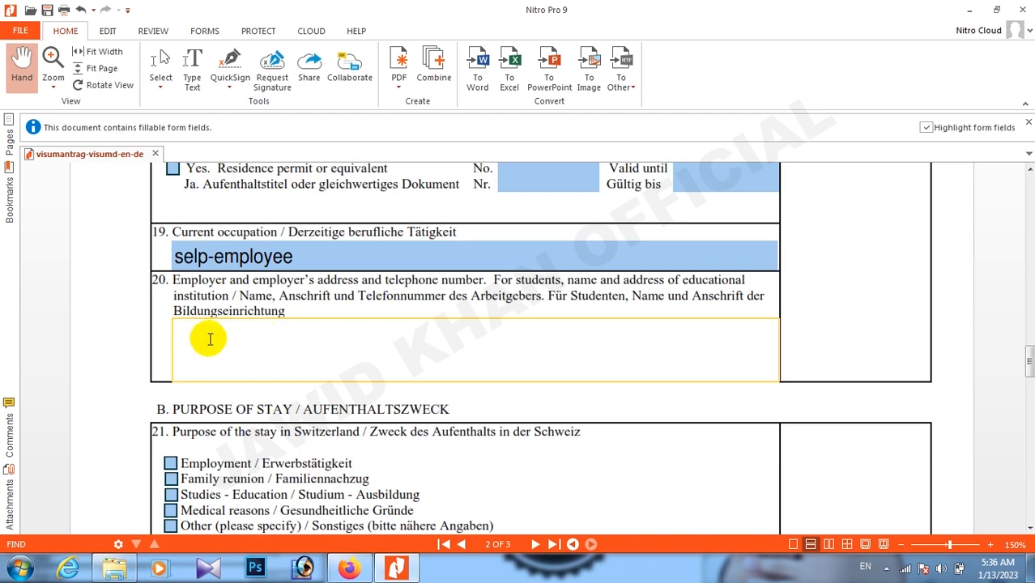
pyautogui.write('T Offi')
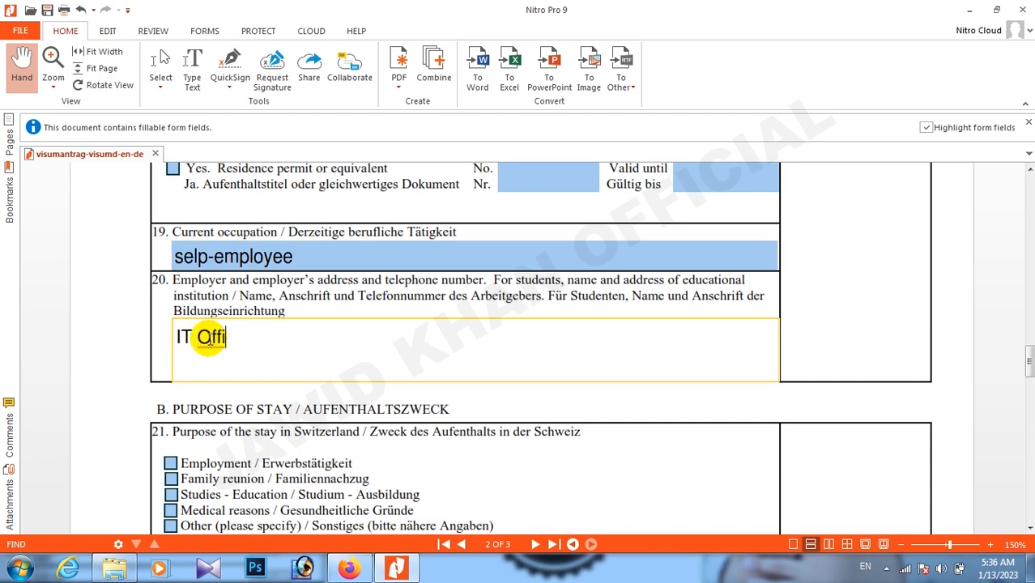
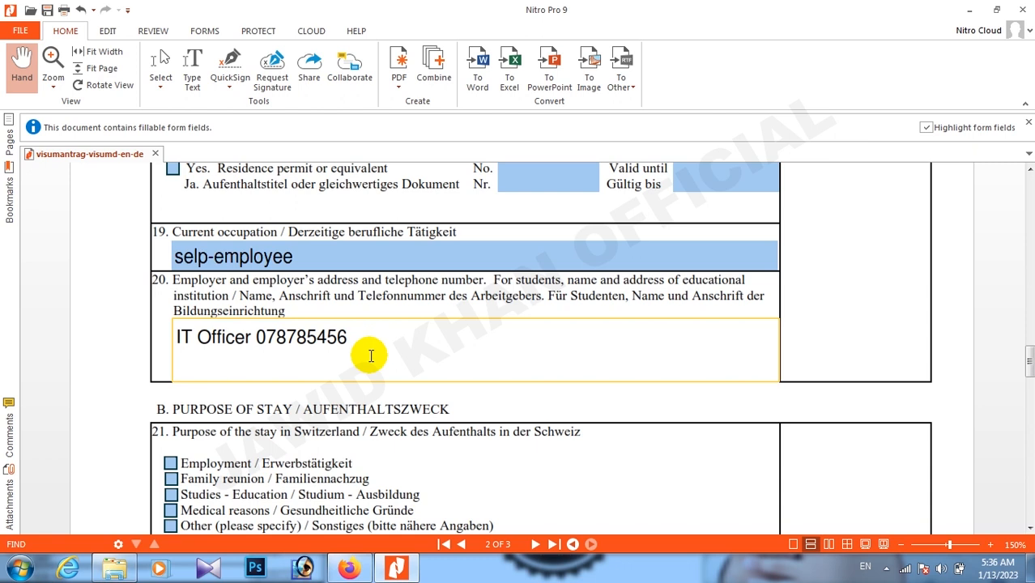
pyautogui.scroll(-5, 389, 352)
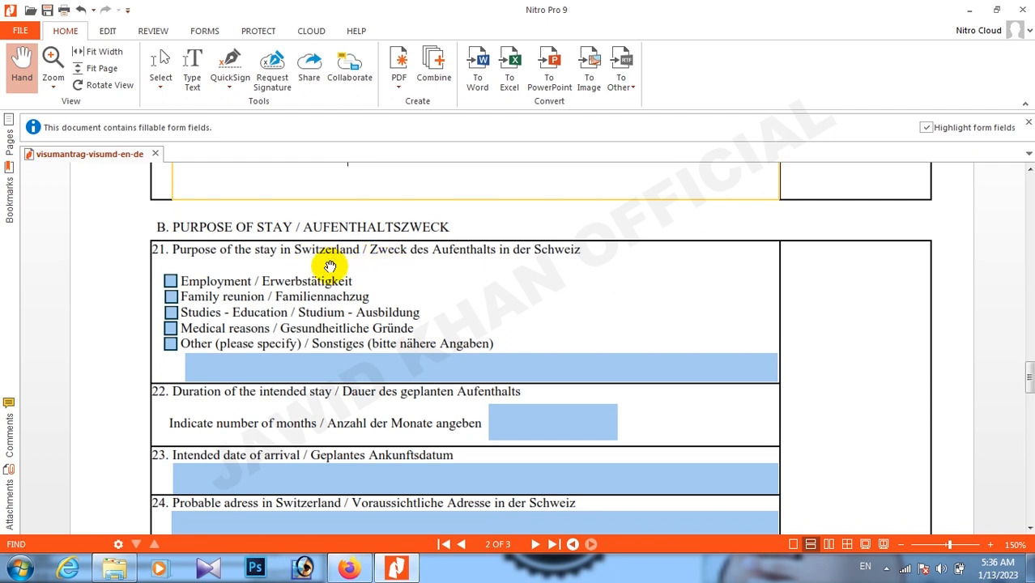
# Leave only Other ticked among the item 21 purpose-of-stay checkboxes.
pyautogui.click(171, 281)
pyautogui.click(171, 296)
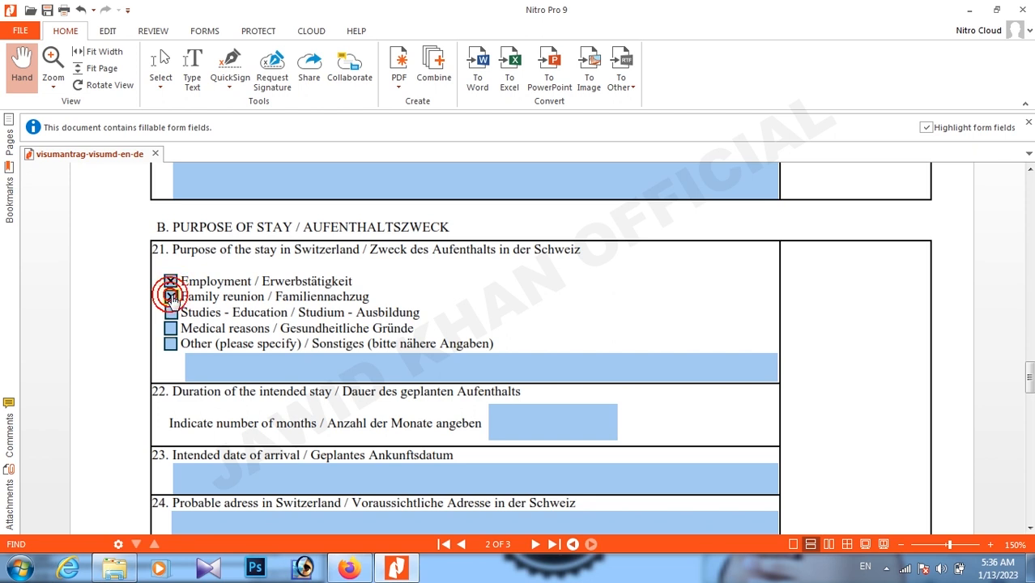
pyautogui.click(171, 313)
pyautogui.click(171, 328)
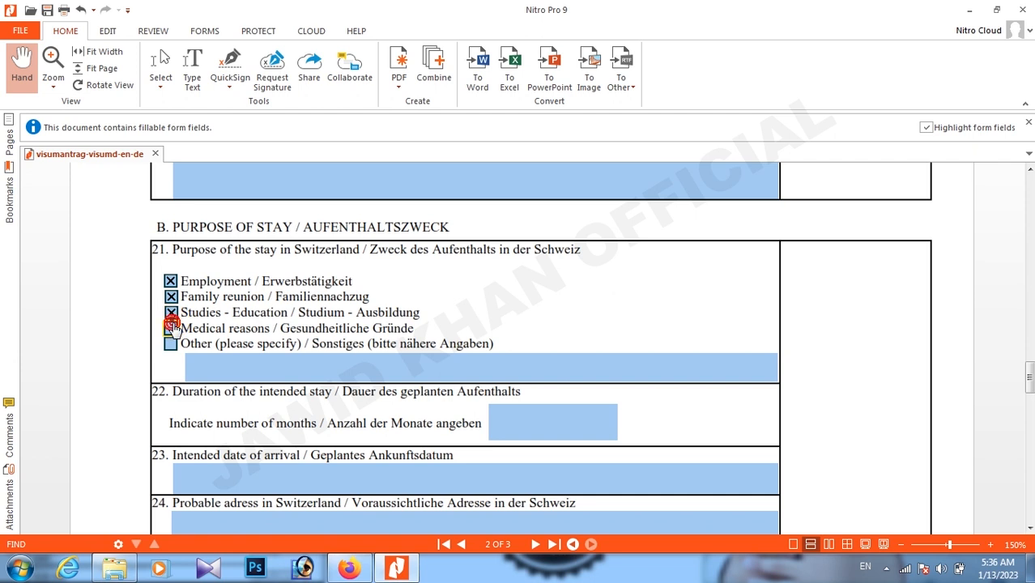
pyautogui.click(171, 344)
pyautogui.click(169, 313)
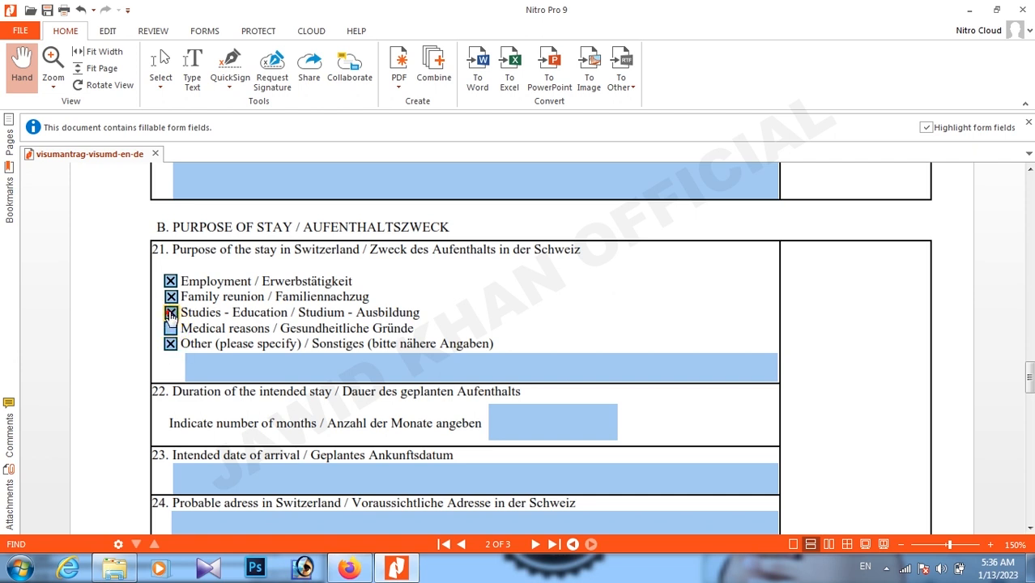
pyautogui.click(170, 282)
pyautogui.click(170, 297)
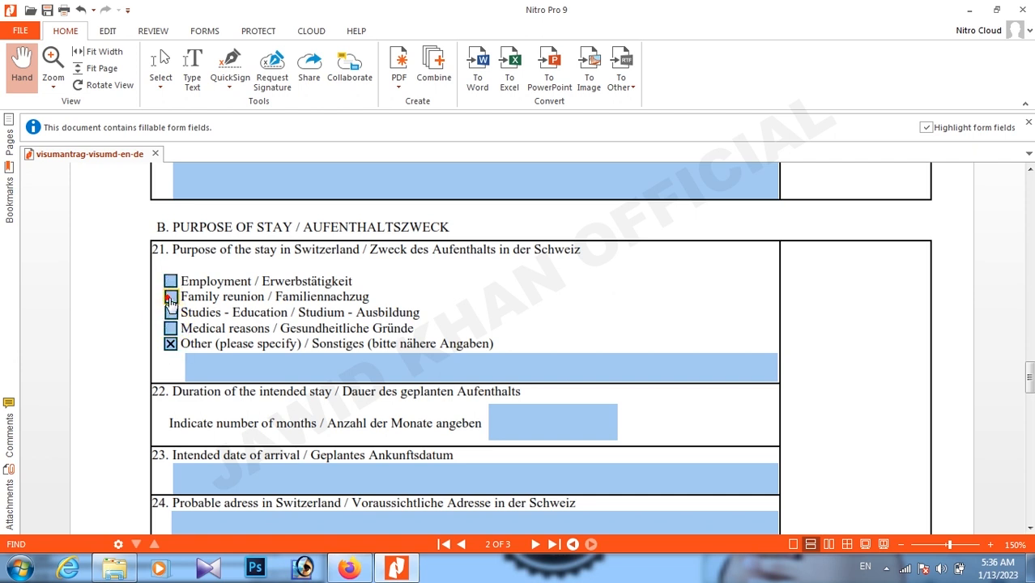
# Specify the other purpose of stay as Humanitarian Visa.
pyautogui.click(249, 368)
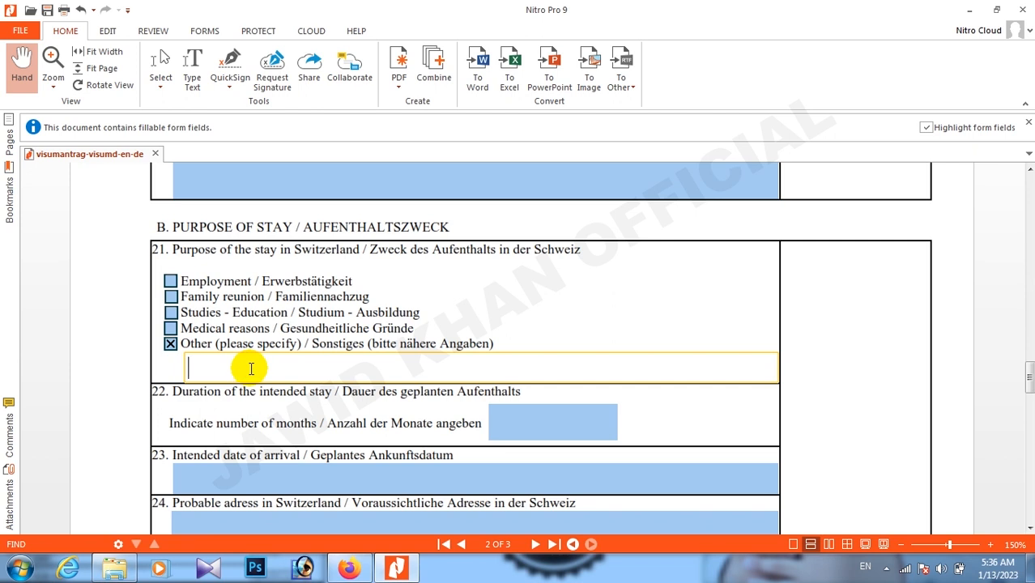
pyautogui.write('Hu')
pyautogui.write('anitar')
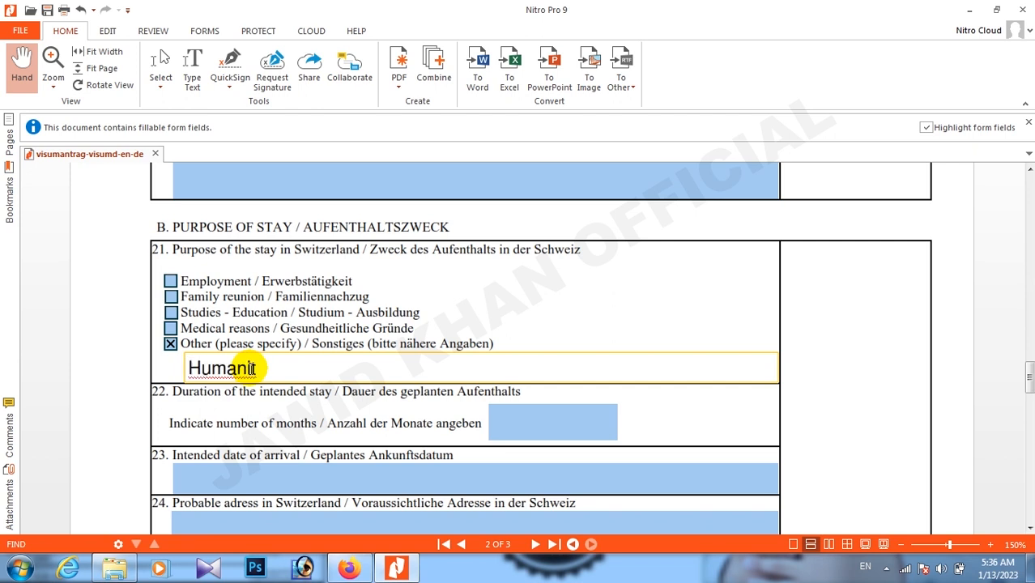
pyautogui.write('ian')
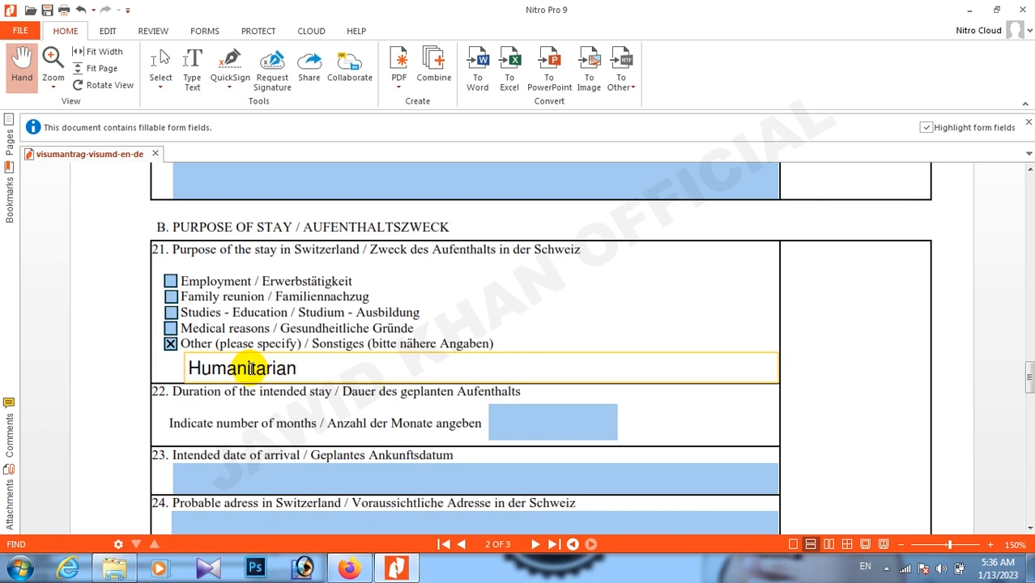